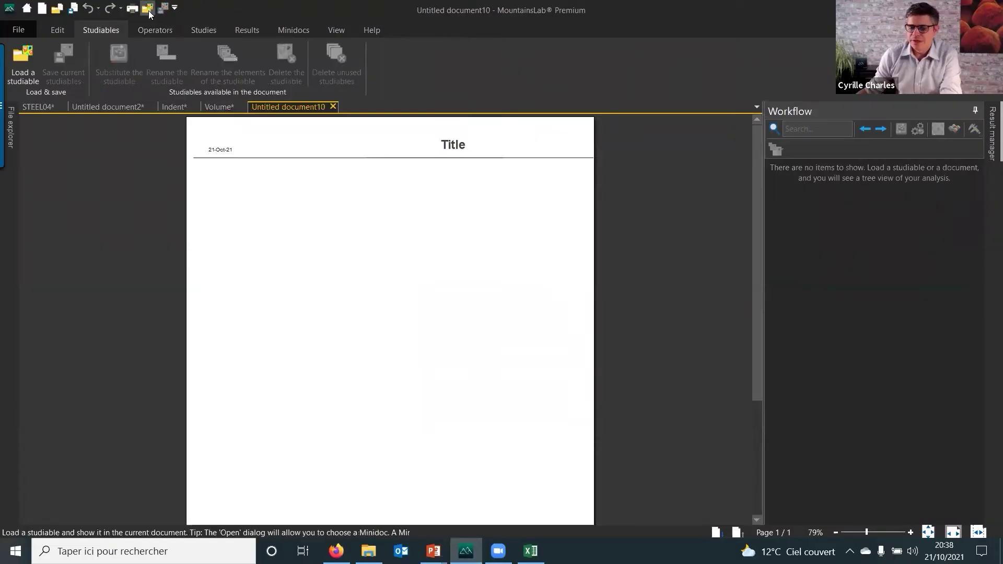
# Step: Choose both Bell 2 +5° and −5° tilt TIF files in the Load a studiable dialog
pyautogui.click(23, 60)
pyautogui.click(374, 213)
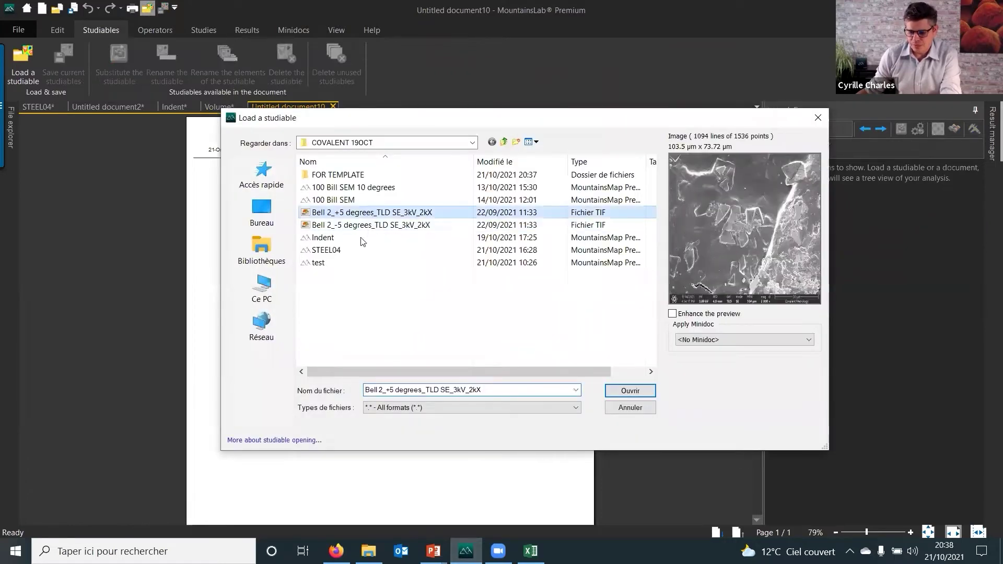
pyautogui.keyDown('ctrl'); pyautogui.click(359, 225); pyautogui.keyUp('ctrl')
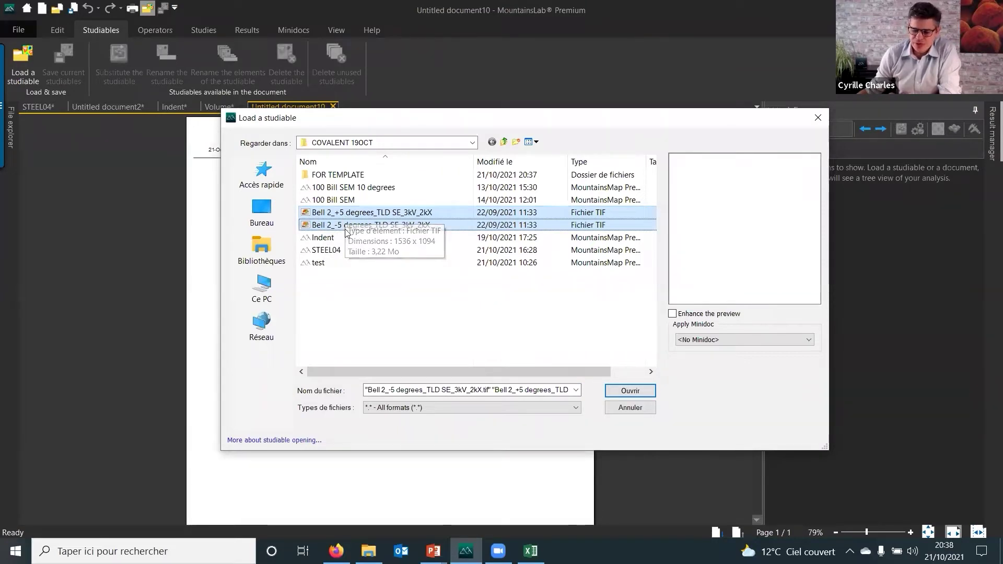
# Step: Load both tilt images as side-by-side True color views and select their frames
pyautogui.click(630, 391)
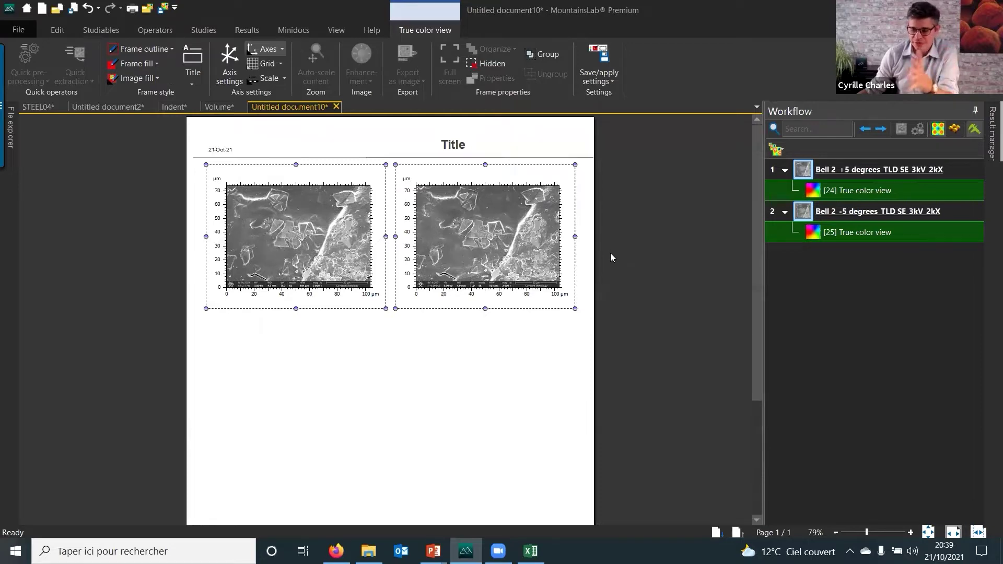
pyautogui.click(381, 349)
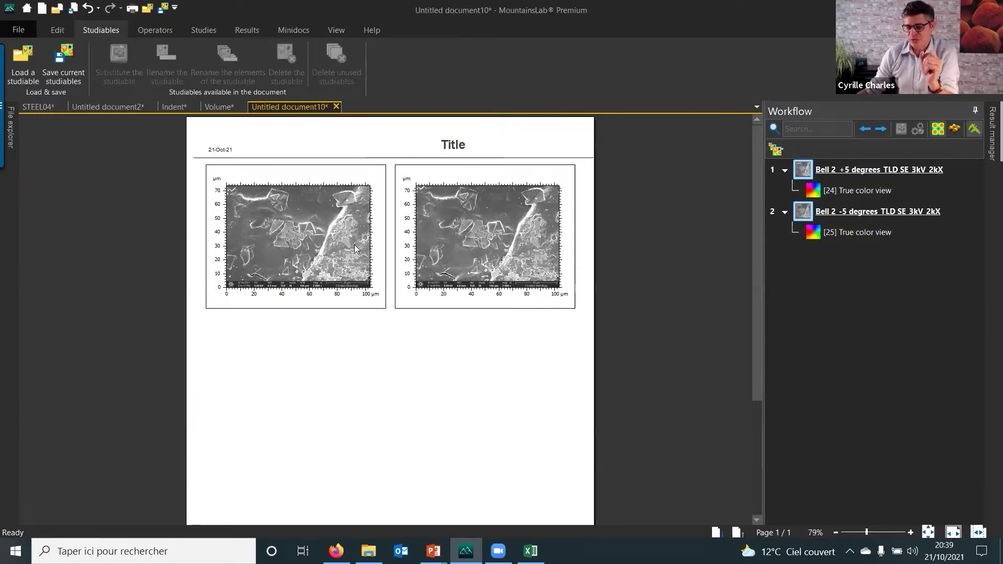
pyautogui.moveTo(374, 300); pyautogui.dragTo(438, 272)
# Step: Select only the +5 degree image frame and list its available studies
pyautogui.click(385, 327)
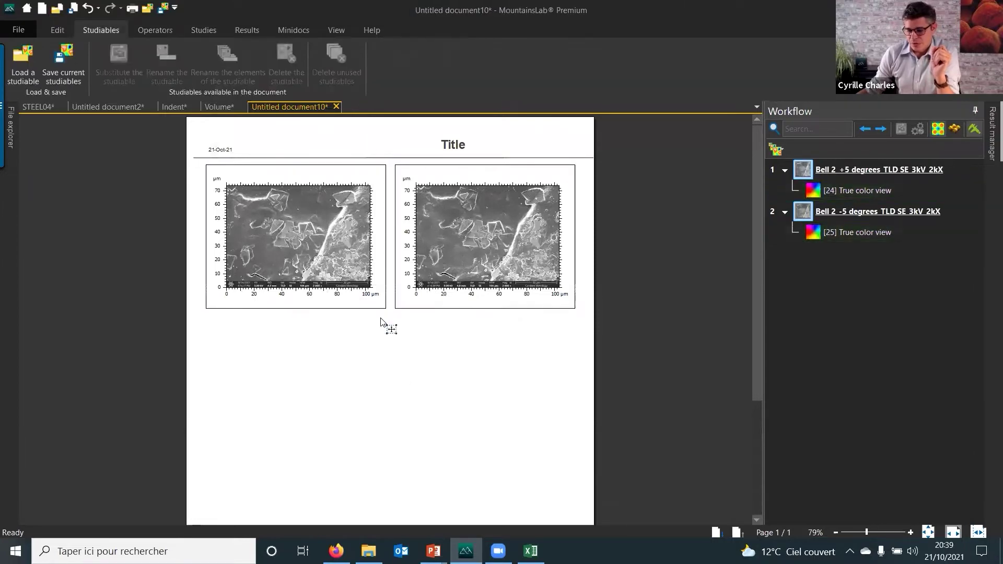
pyautogui.click(343, 254)
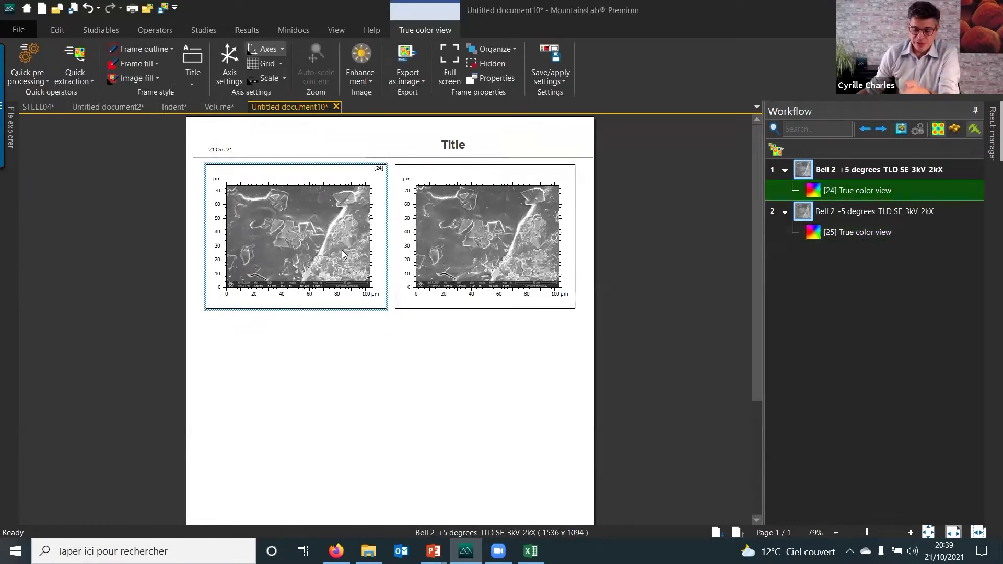
pyautogui.click(202, 28)
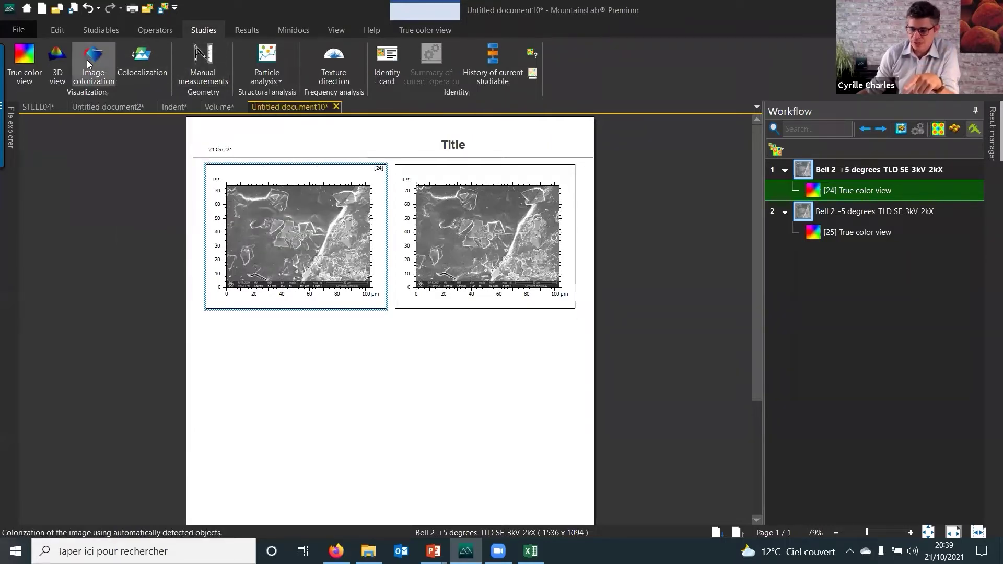
# Step: Add an Image colorization study of the +5° image, briefly checking the object-border display
pyautogui.click(104, 74)
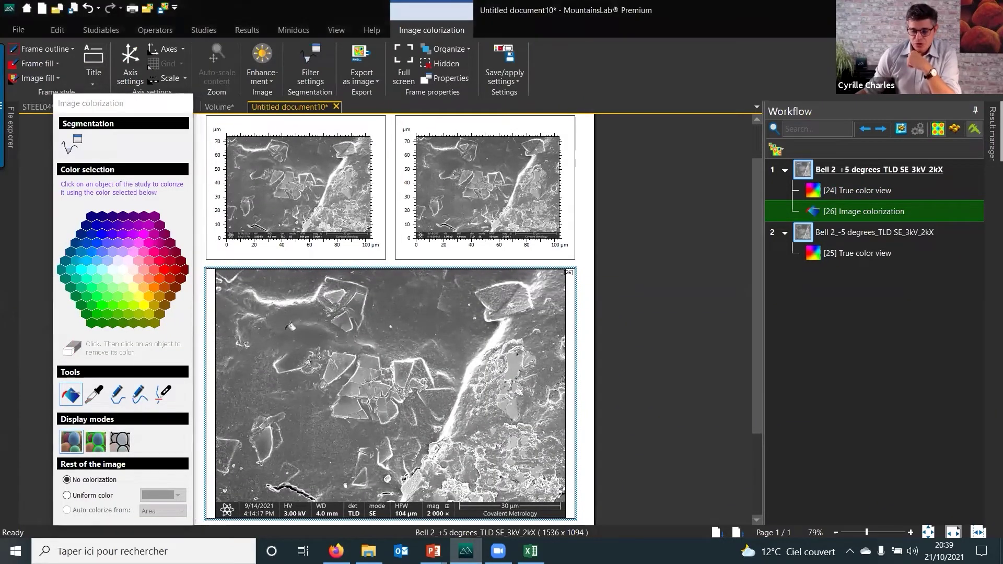
pyautogui.click(96, 441)
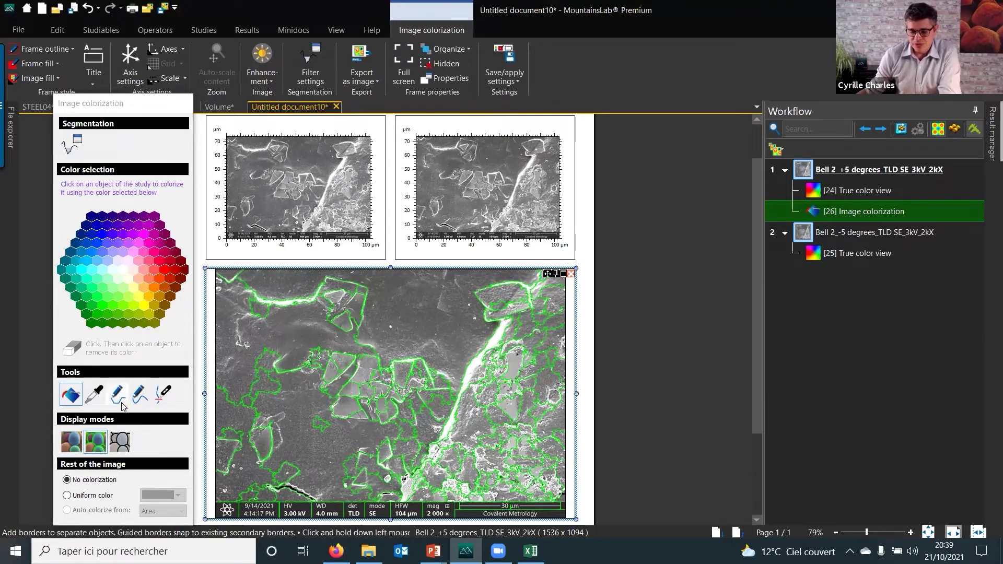
pyautogui.click(66, 437)
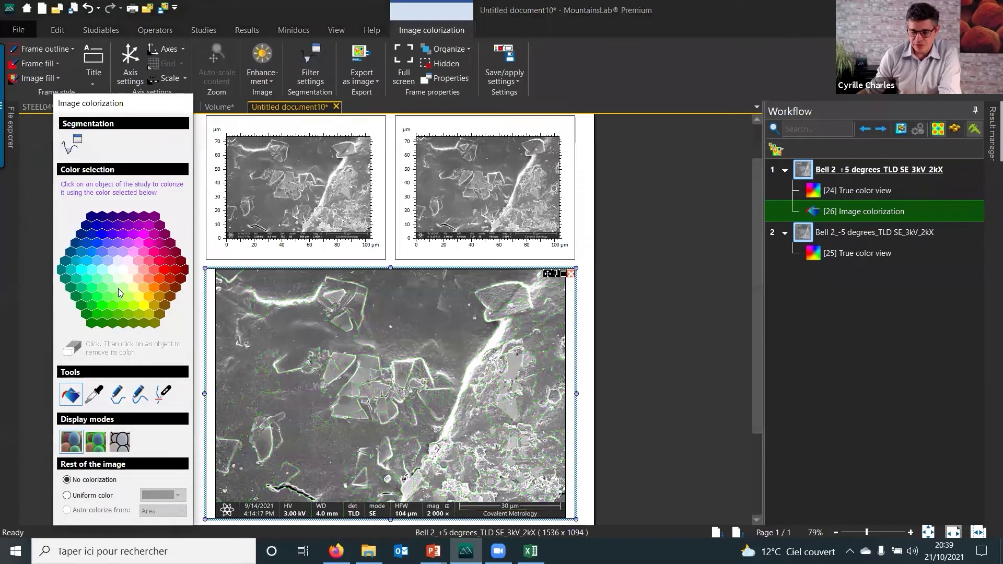
# Step: Colour the flat background regions of the colorized image light green
pyautogui.click(120, 288)
pyautogui.click(400, 298)
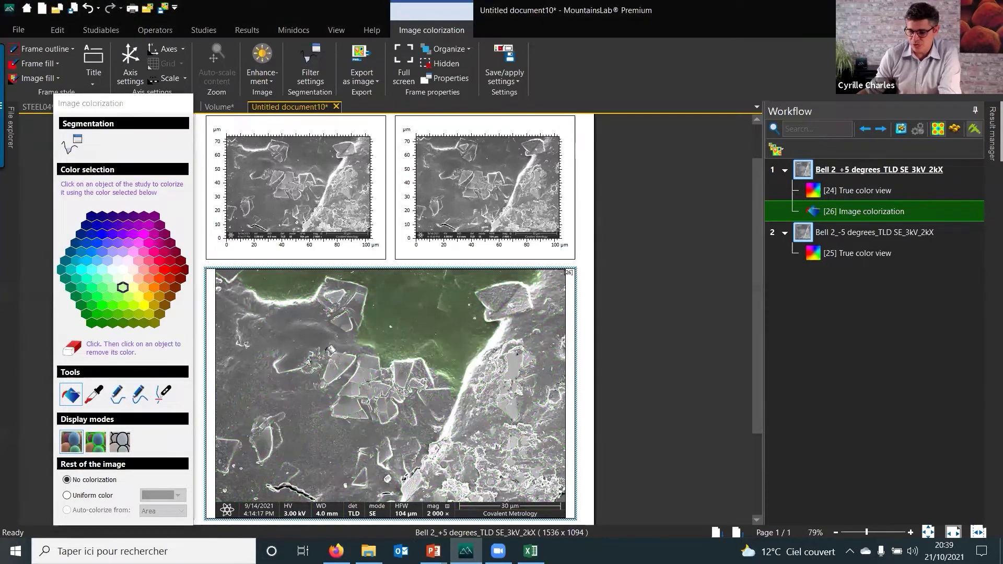
pyautogui.click(288, 326)
pyautogui.click(296, 413)
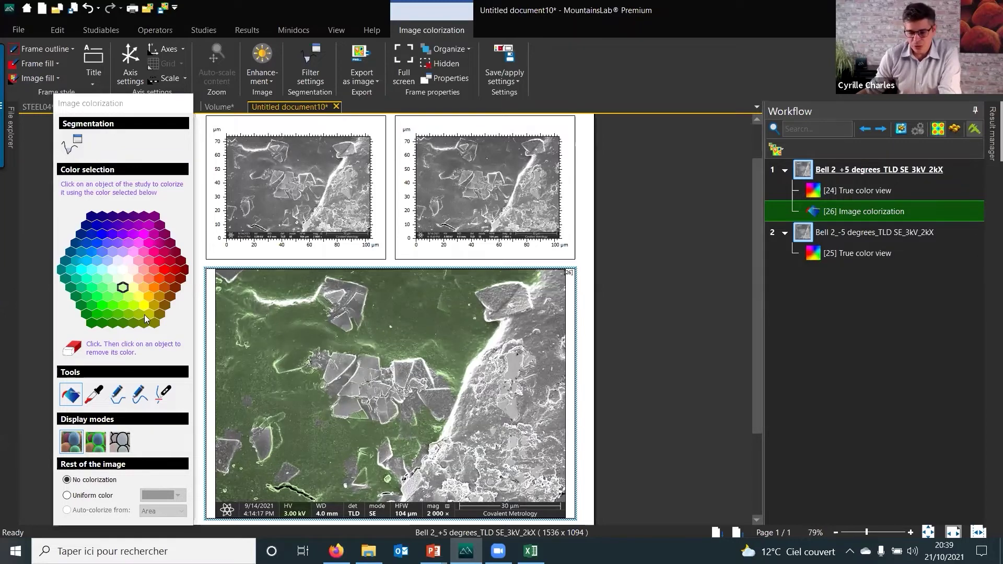
# Step: Colour the central crystal cluster and nearby crystals yellow
pyautogui.click(138, 296)
pyautogui.click(332, 369)
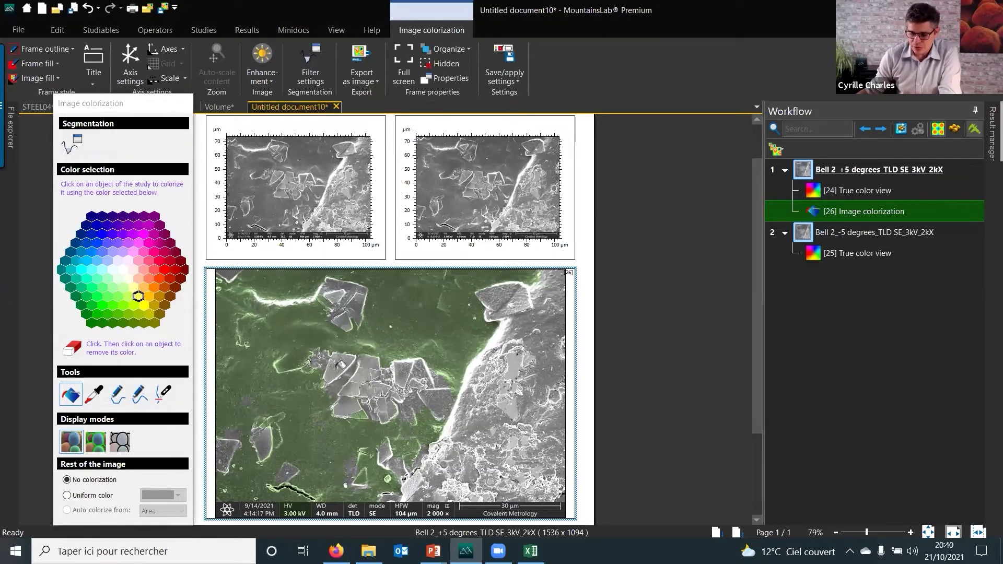
pyautogui.click(366, 372)
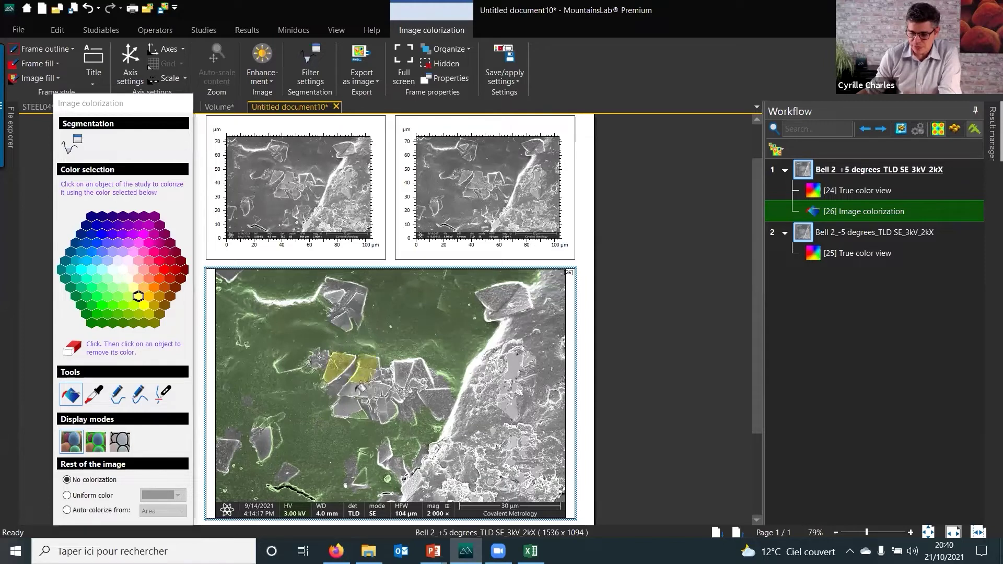
pyautogui.click(349, 402)
pyautogui.click(376, 387)
pyautogui.click(413, 371)
pyautogui.click(418, 367)
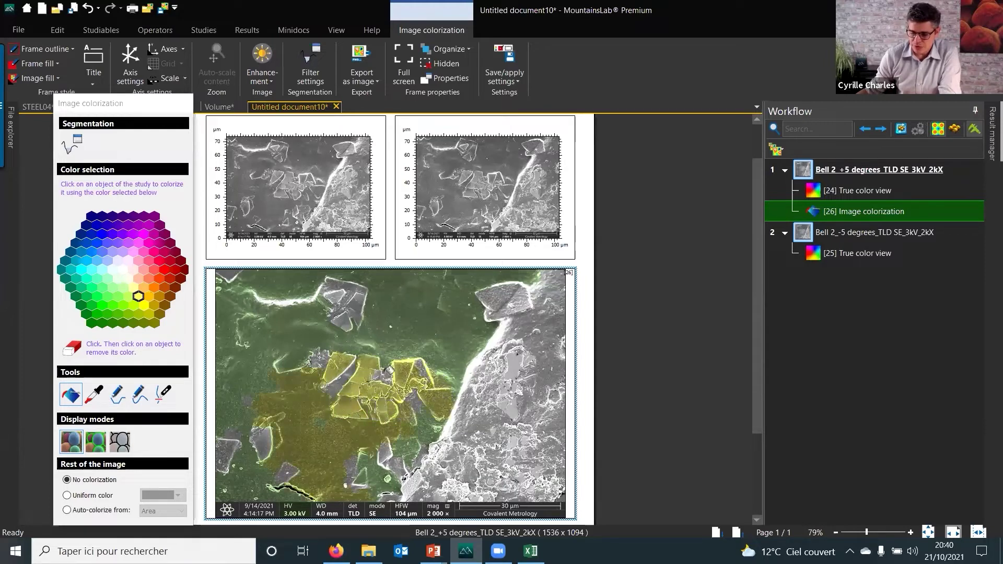
pyautogui.click(339, 294)
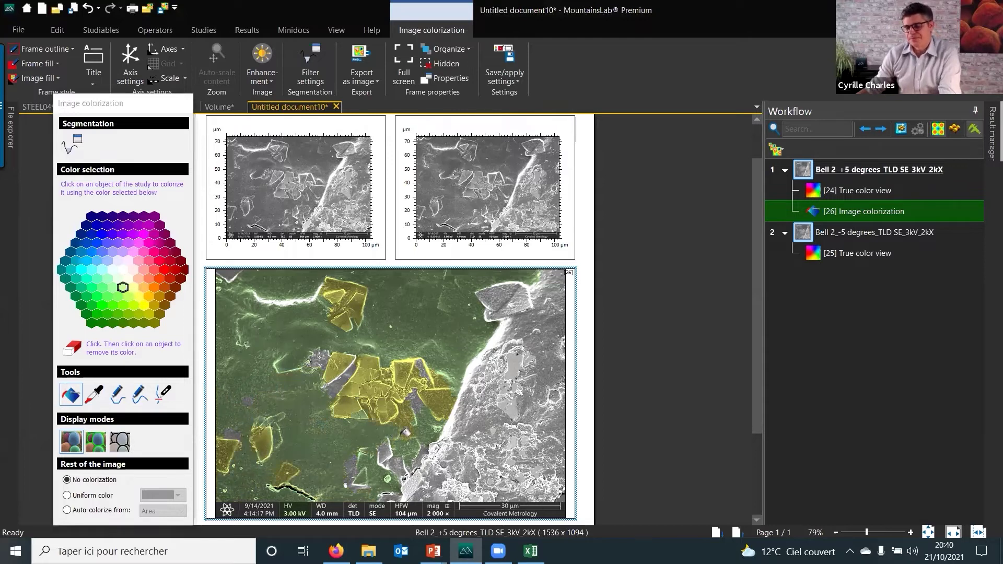
# Step: Paint the diagonal ridge and lower-right fractured region light blue
pyautogui.click(107, 261)
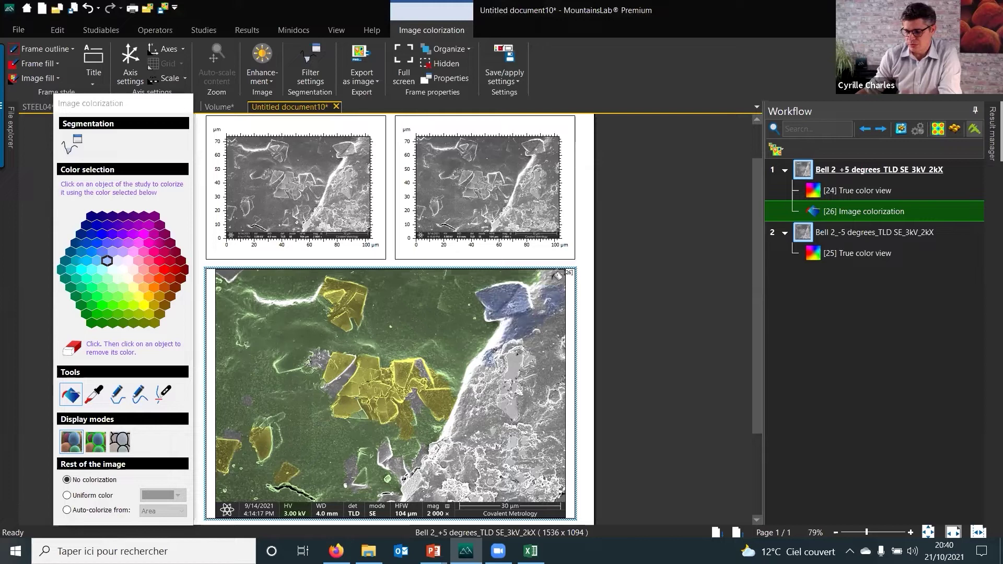
pyautogui.moveTo(558, 274)
pyautogui.mouseDown()
pyautogui.moveTo(533, 351)
pyautogui.moveTo(434, 483)
pyautogui.moveTo(453, 472)
pyautogui.mouseUp()
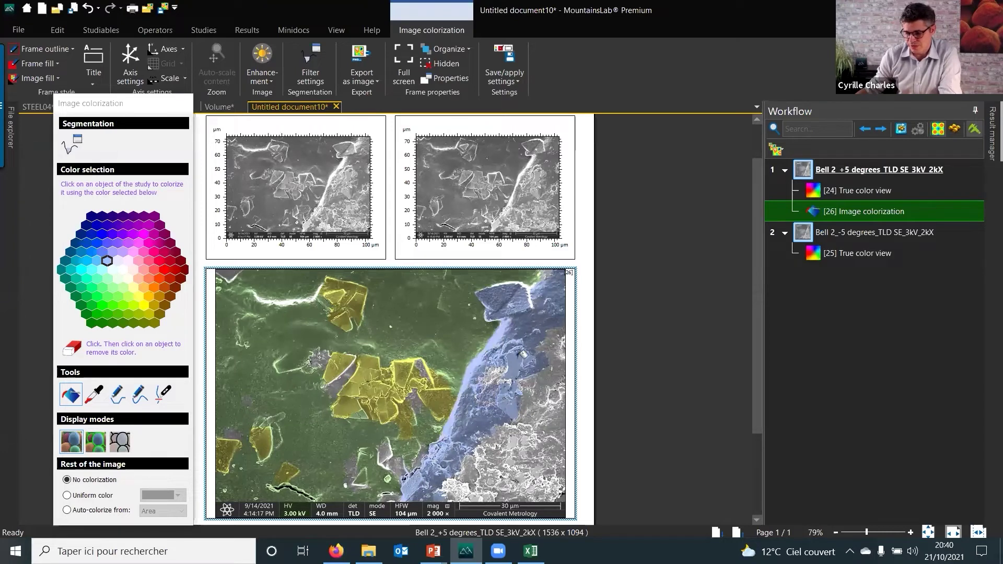
pyautogui.moveTo(560, 476)
pyautogui.mouseDown()
pyautogui.moveTo(451, 488)
pyautogui.moveTo(490, 492)
pyautogui.moveTo(492, 429)
pyautogui.moveTo(521, 482)
pyautogui.moveTo(529, 406)
pyautogui.moveTo(545, 488)
pyautogui.moveTo(557, 428)
pyautogui.mouseUp()
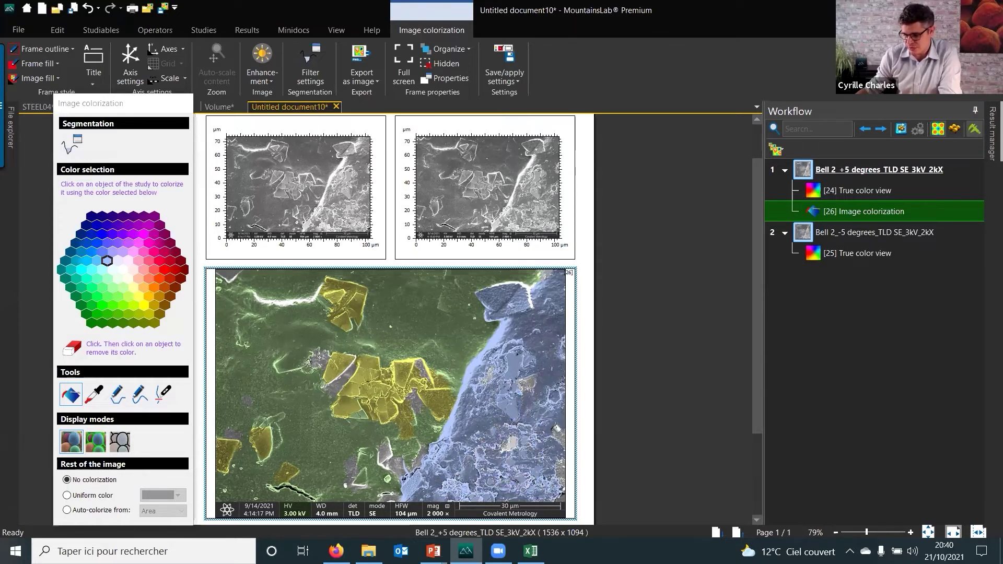
# Step: Generate the colorized image as a dynamic image studiable, then select both tilt image frames
pyautogui.click(365, 60)
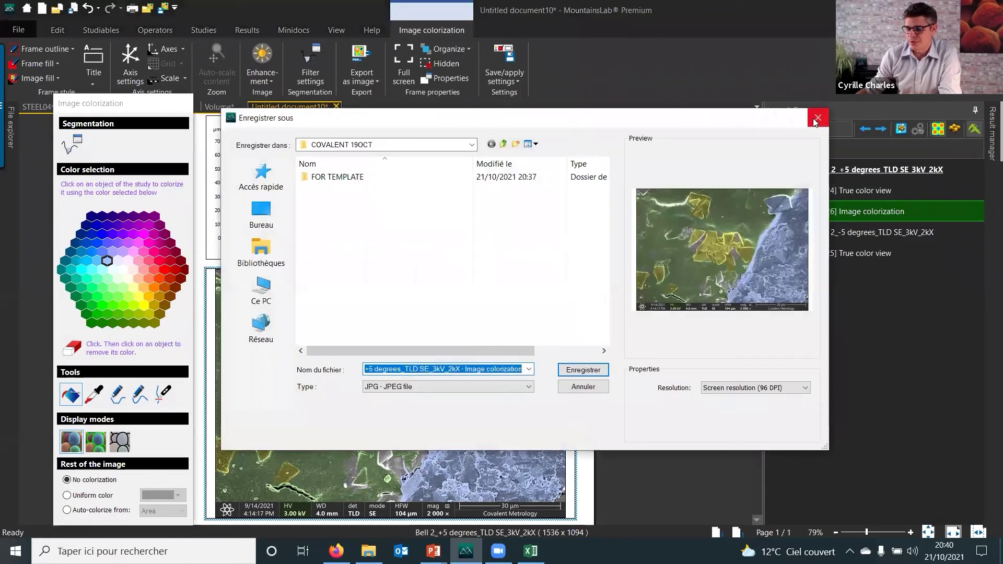
pyautogui.click(817, 118)
pyautogui.click(361, 78)
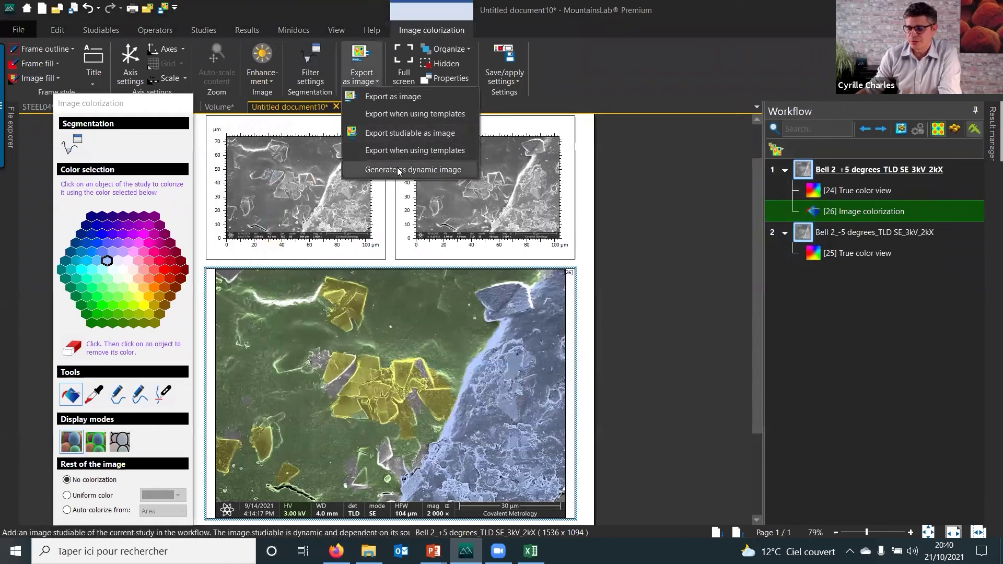
pyautogui.click(397, 170)
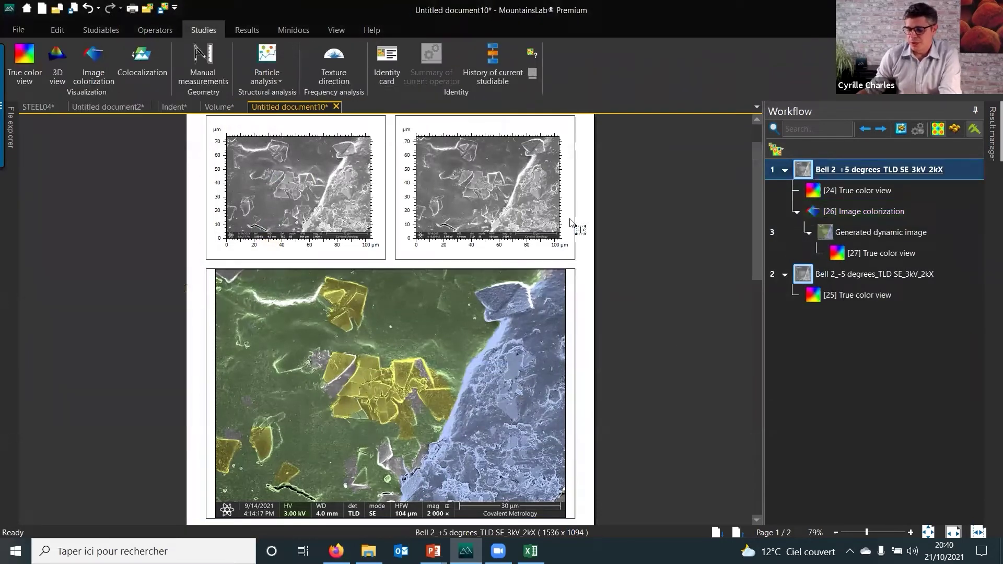
pyautogui.moveTo(600, 222); pyautogui.dragTo(317, 231)
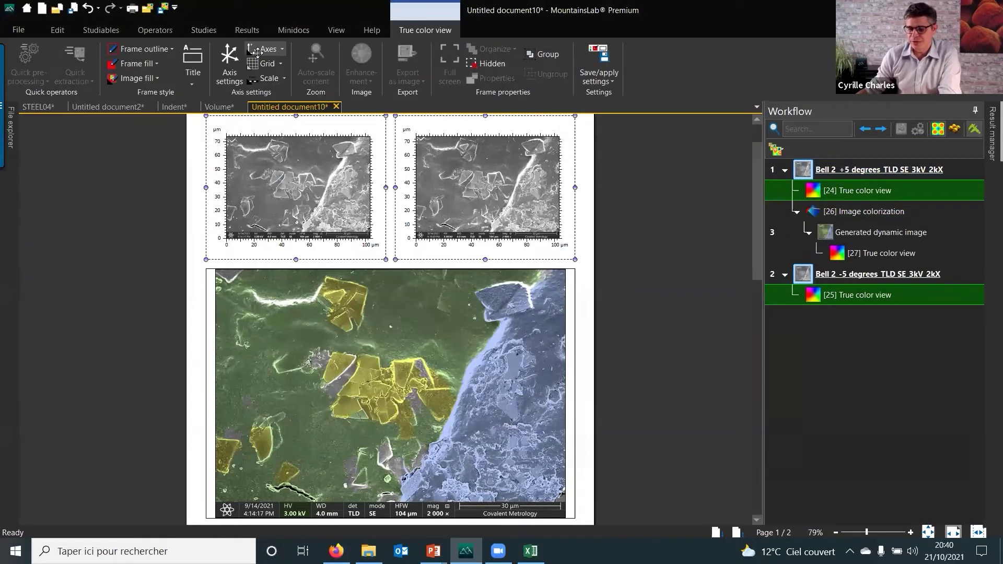
# Step: Run Stereoscopic reconstruction on the tilt pair, preview disparity maps and 3D relief, and apply it
pyautogui.click(152, 27)
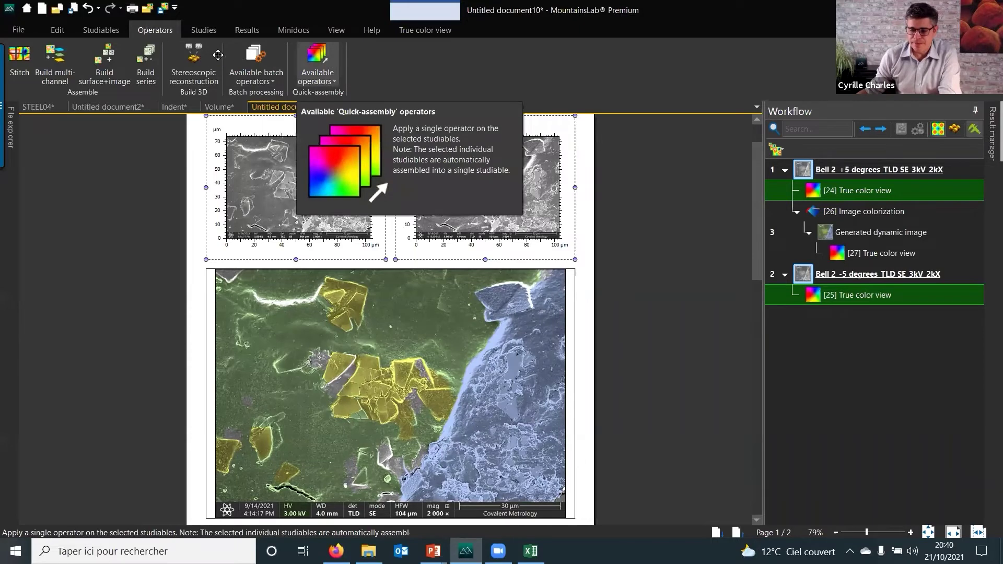
pyautogui.click(194, 60)
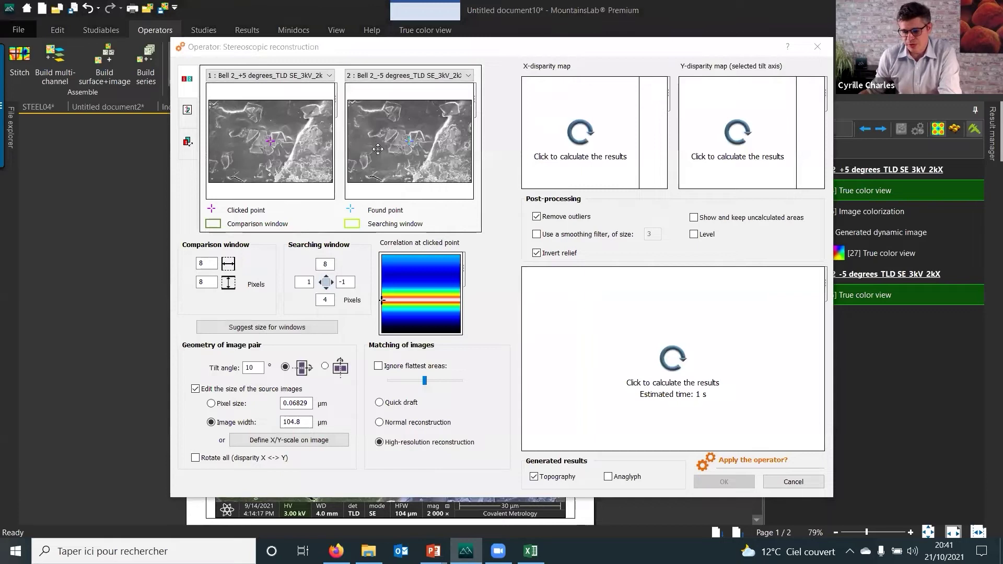
pyautogui.click(188, 141)
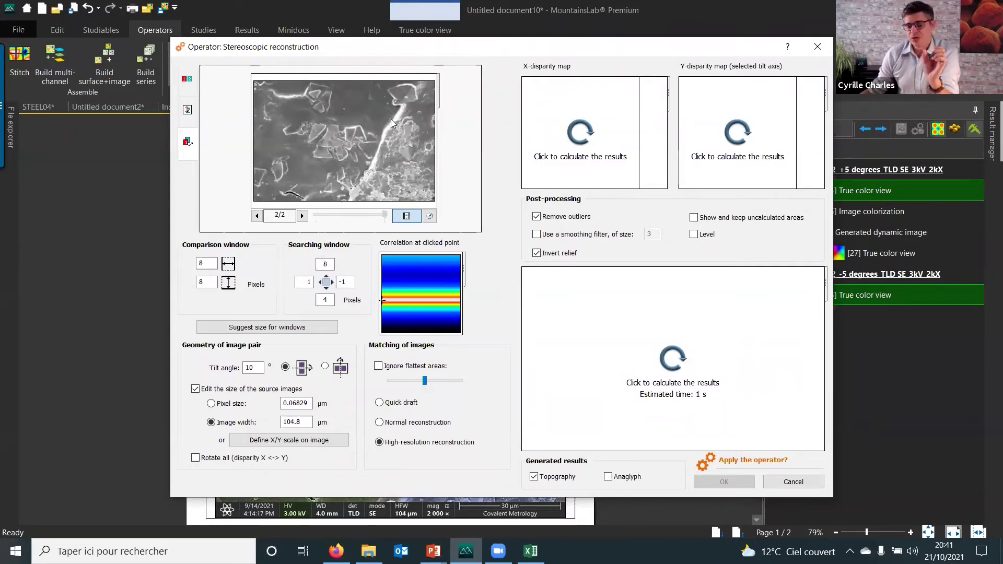
pyautogui.click(585, 148)
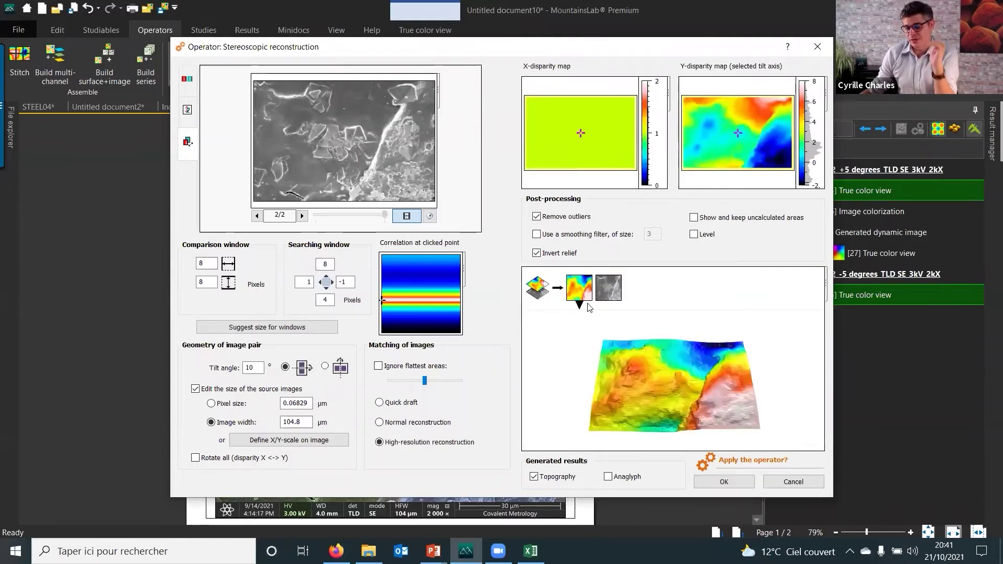
pyautogui.click(608, 293)
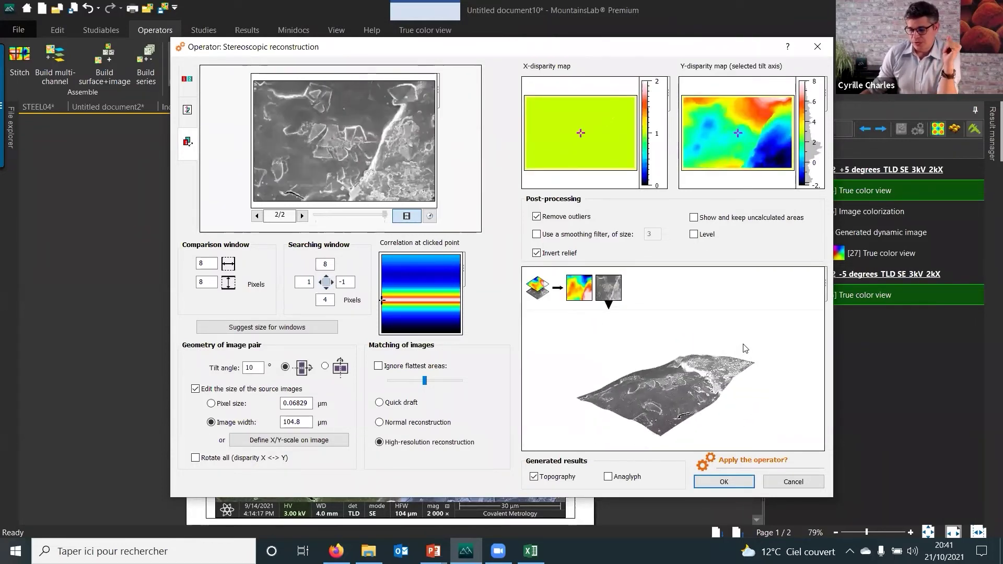
pyautogui.click(579, 288)
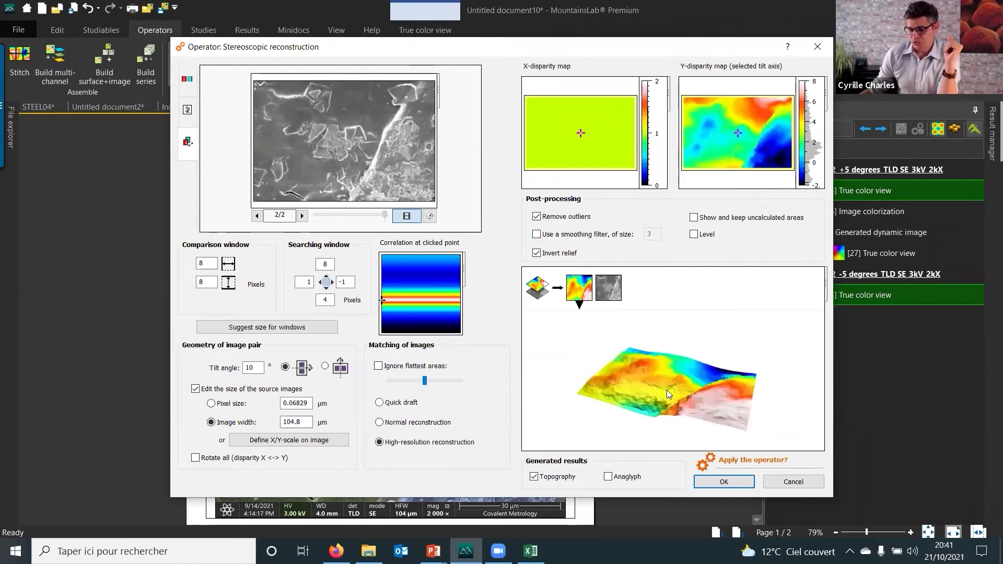
pyautogui.click(708, 480)
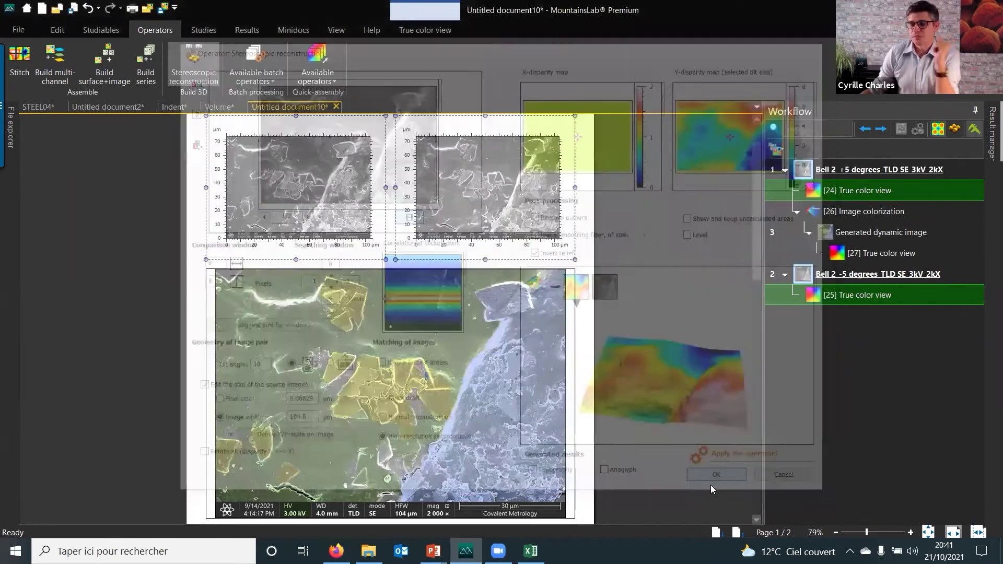
# Step: Add a 3D view of the elevation model textured with the colour topography map
pyautogui.scroll(-3, 714, 494)
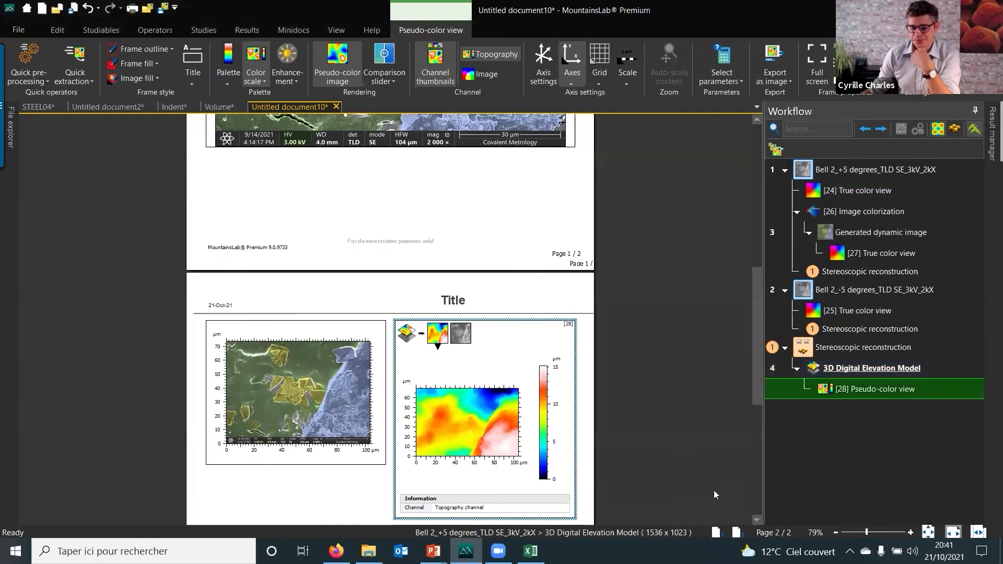
pyautogui.click(204, 28)
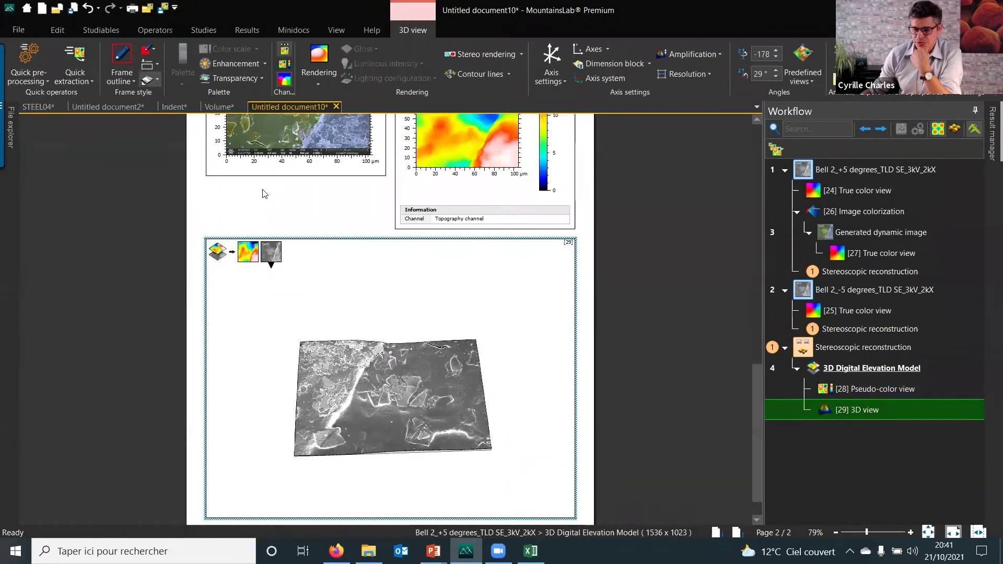
pyautogui.click(325, 54)
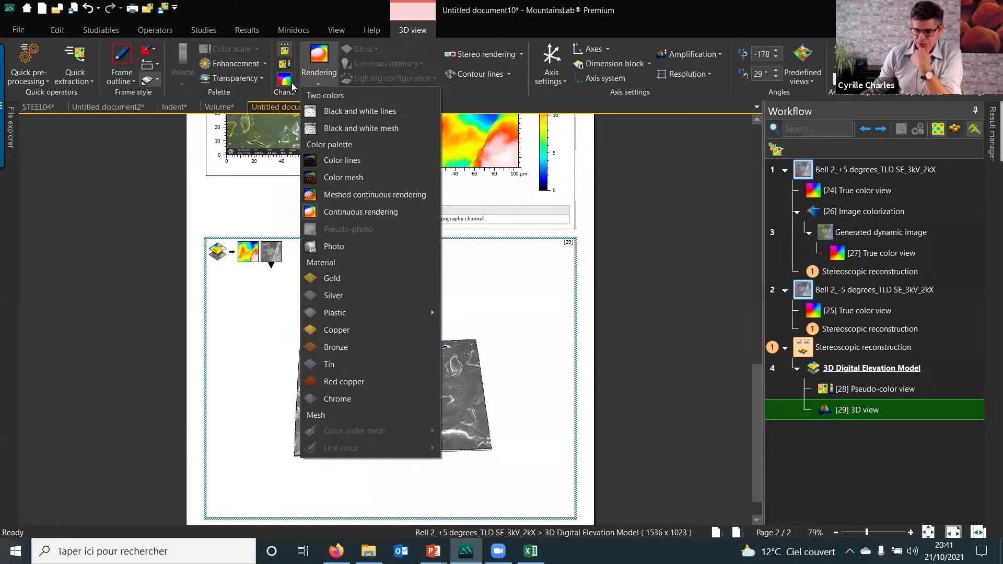
pyautogui.click(322, 62)
pyautogui.click(248, 252)
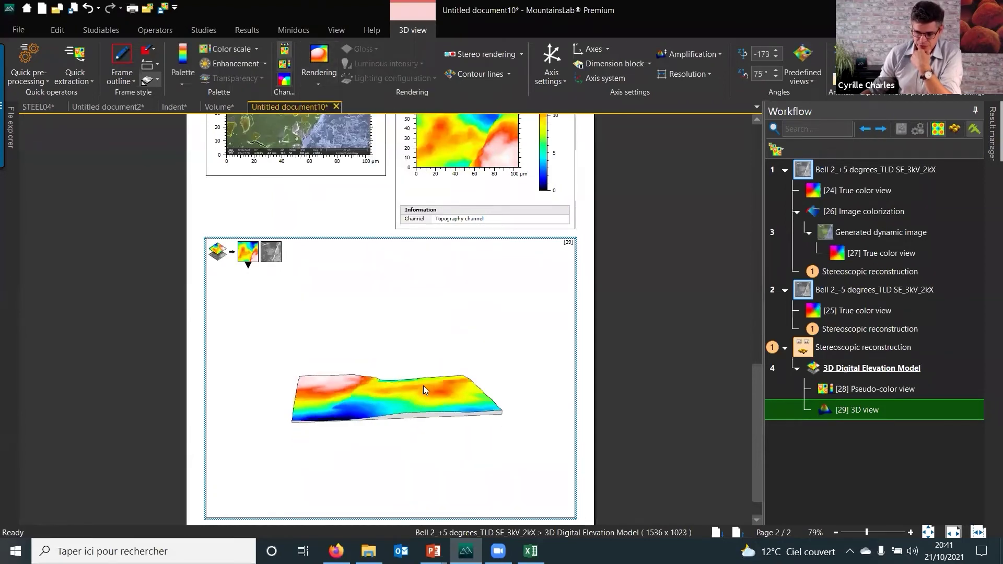
# Step: Tilt the surface to fill the frame and switch to continuous colour rendering
pyautogui.moveTo(423, 386); pyautogui.dragTo(393, 313)
pyautogui.click(320, 57)
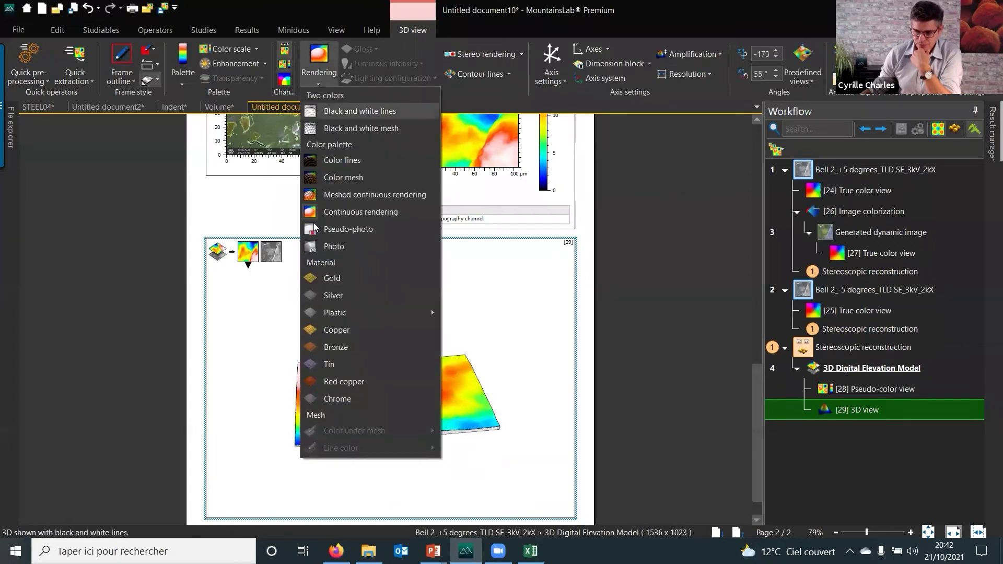
pyautogui.click(322, 249)
pyautogui.moveTo(394, 410); pyautogui.dragTo(395, 442)
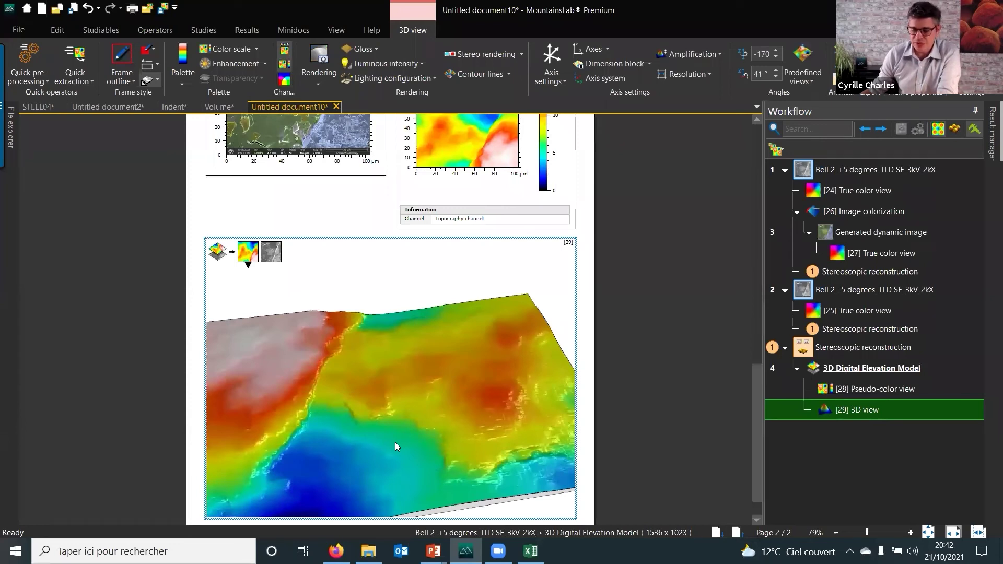
pyautogui.click(313, 80)
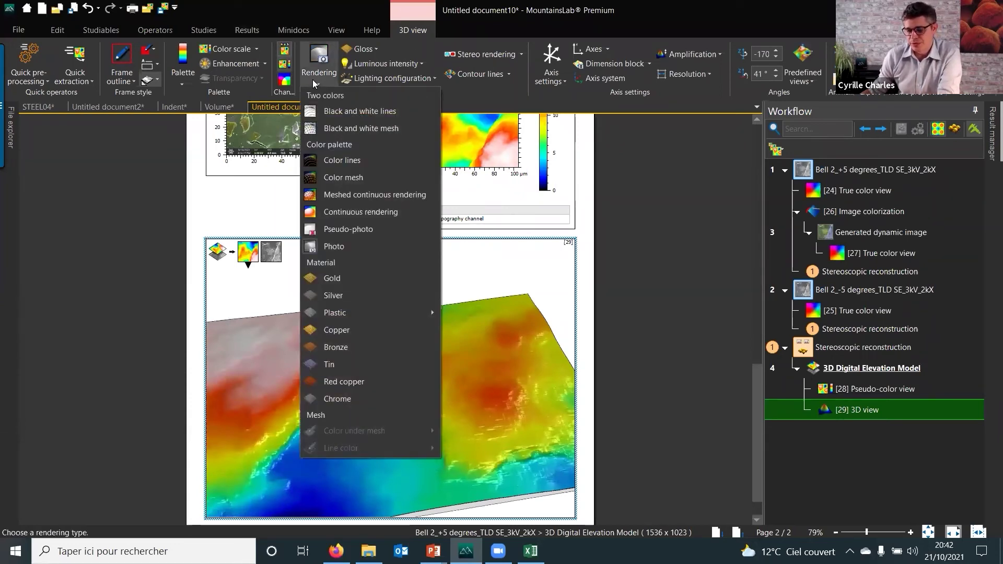
pyautogui.click(332, 212)
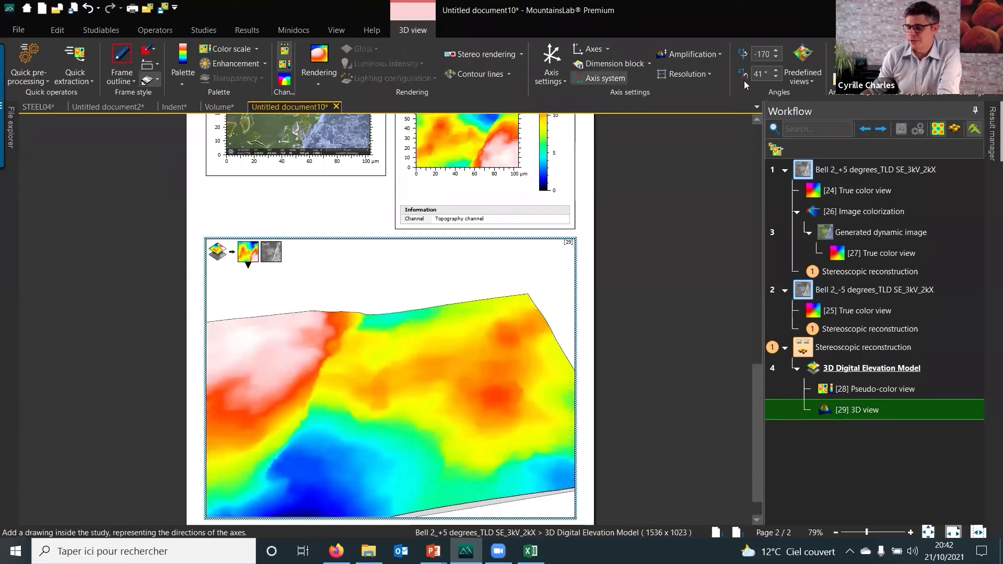
# Step: Use Substitute channels to set the image channel to 3: Generated dynamic image
pyautogui.click(154, 28)
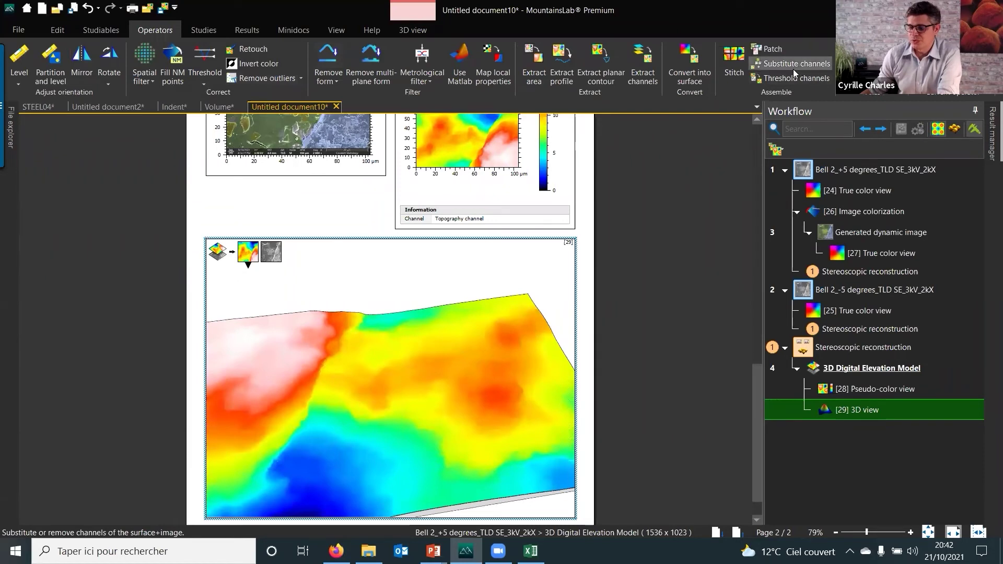
pyautogui.click(485, 153)
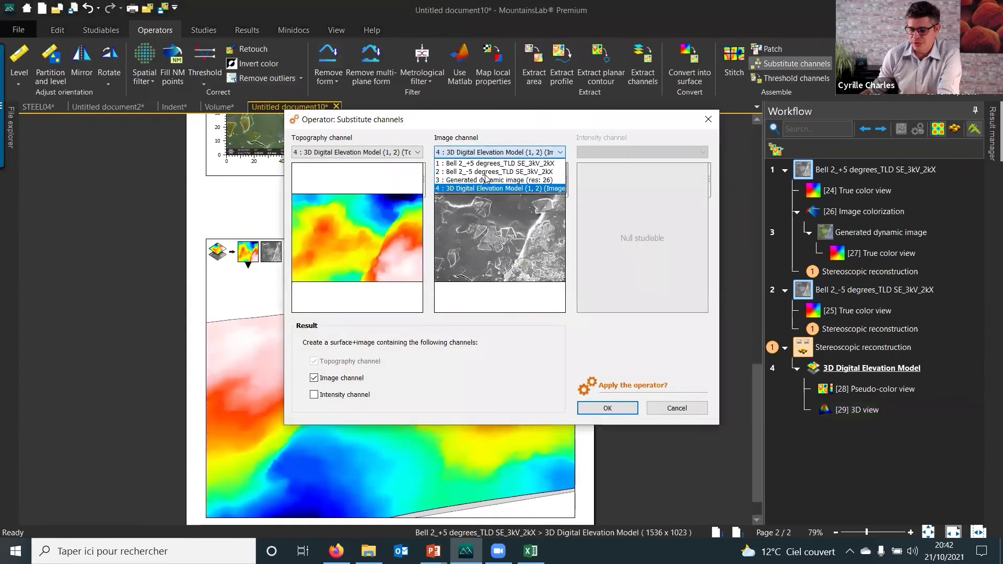
pyautogui.click(485, 180)
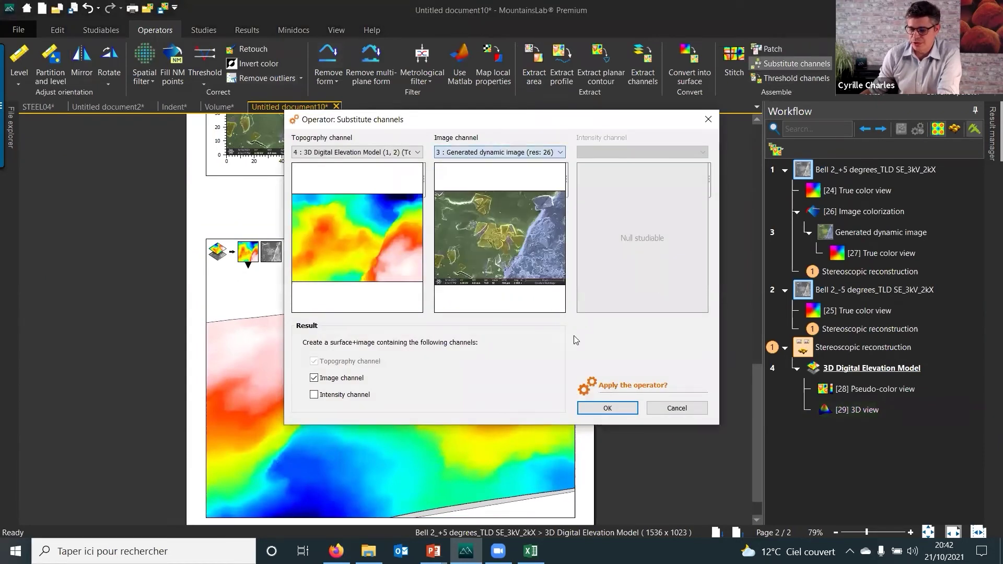
pyautogui.click(600, 411)
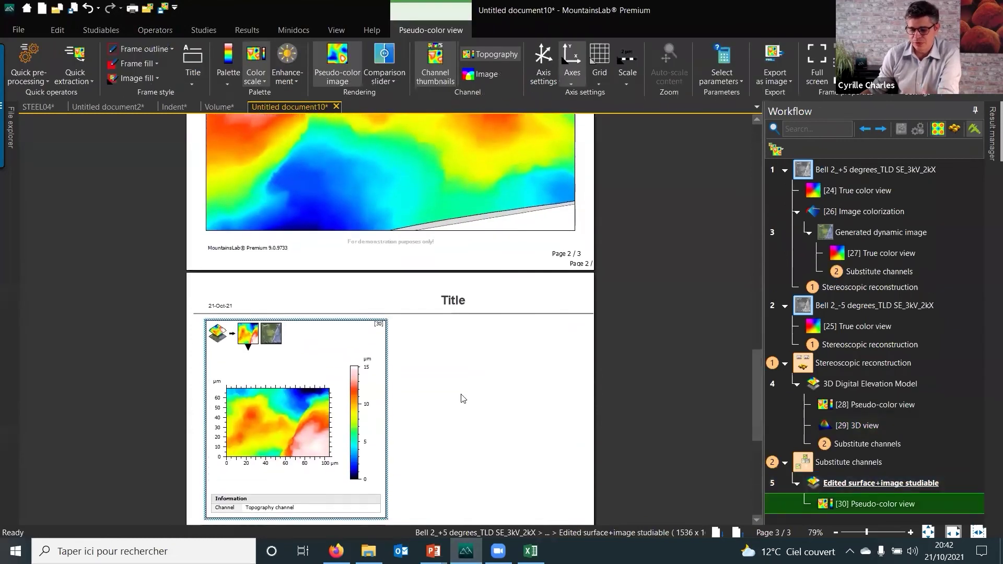
# Step: Add a 3D view of the edited surface+image, rotating and zooming the colorized relief to fill the frame
pyautogui.click(203, 30)
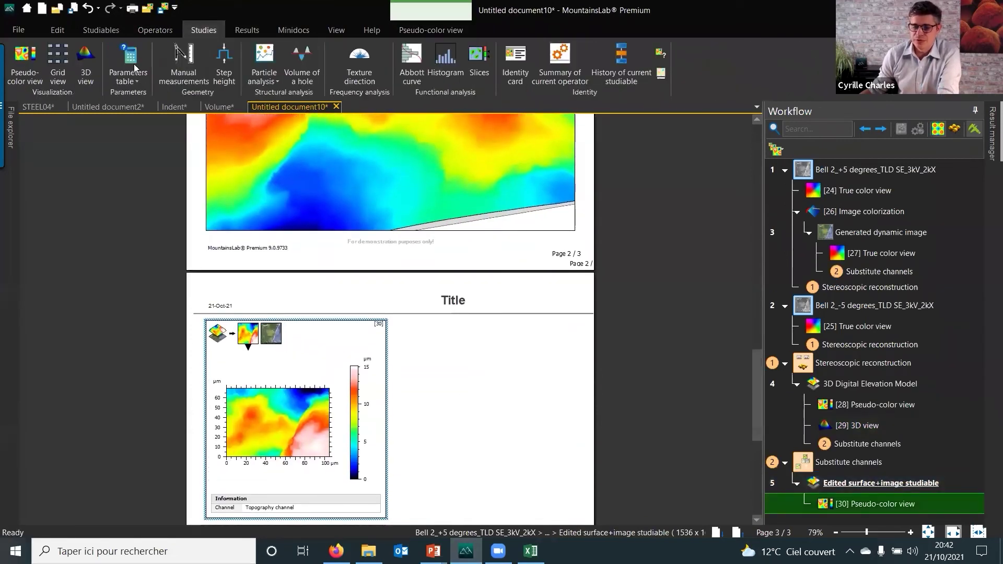
pyautogui.click(86, 65)
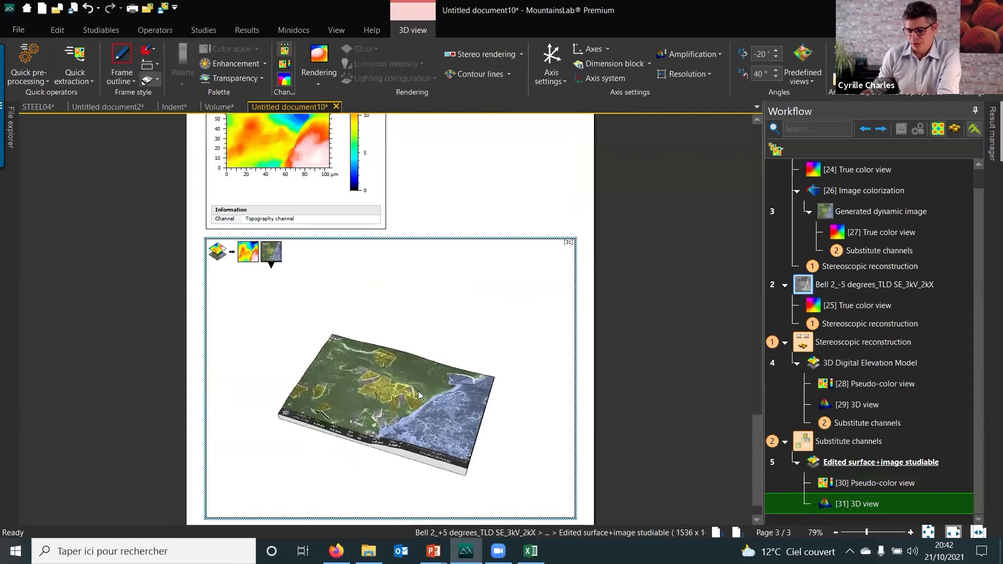
pyautogui.moveTo(418, 391); pyautogui.dragTo(458, 305)
pyautogui.scroll(3, 430, 412)
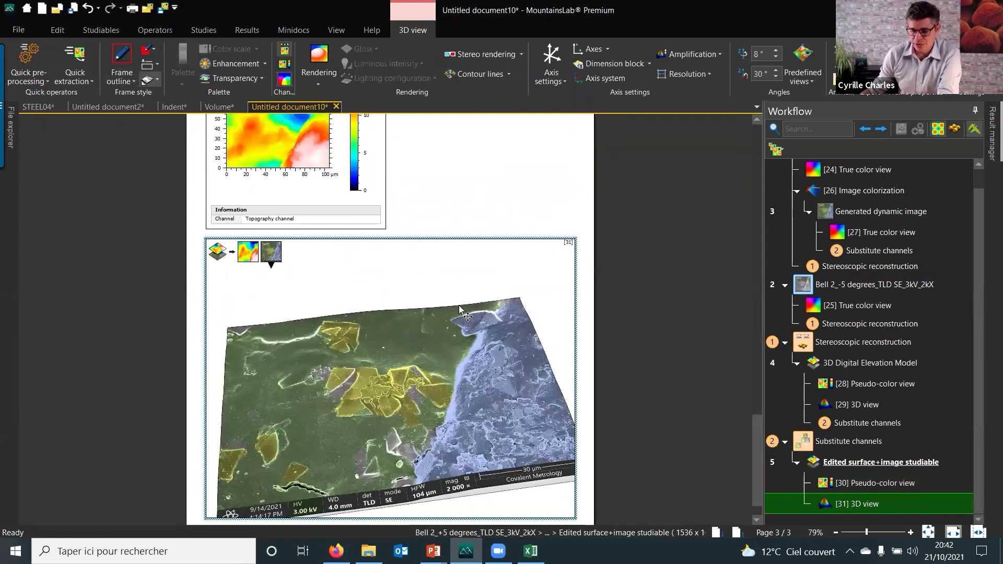
pyautogui.click(171, 32)
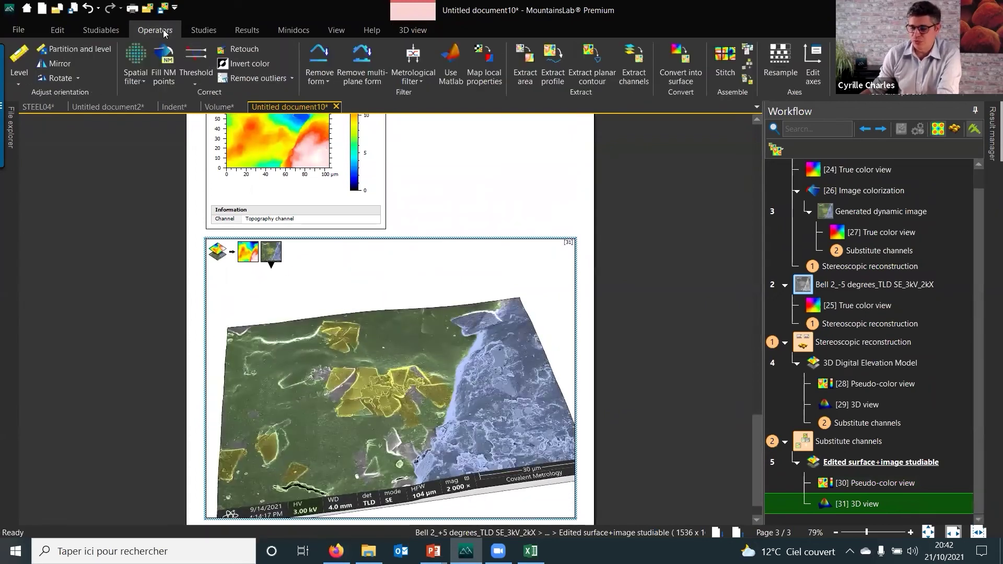
# Step: Extract an oblique height profile across the step edge, from near the edge onto the raised white area
pyautogui.click(553, 65)
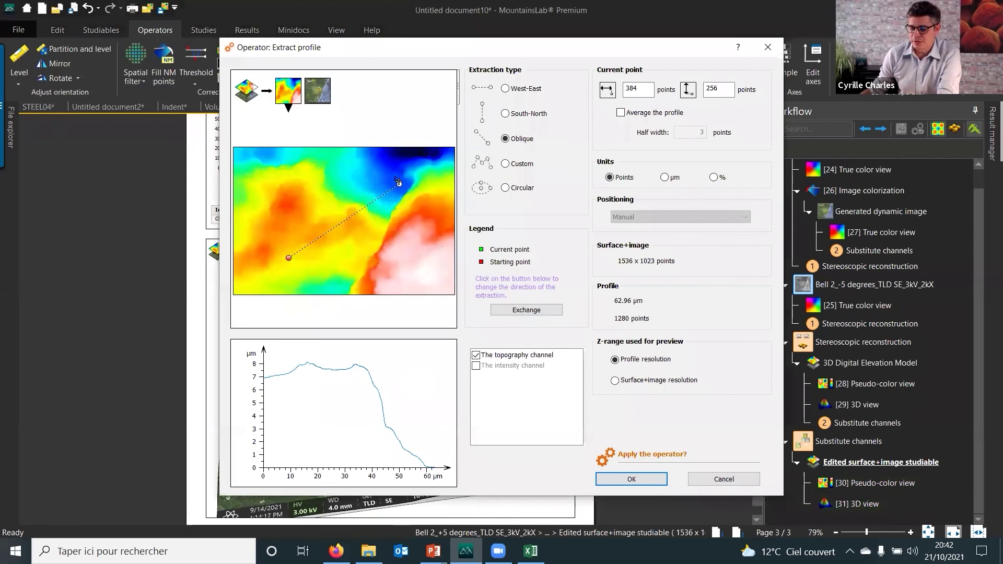
pyautogui.moveTo(399, 183); pyautogui.dragTo(429, 223)
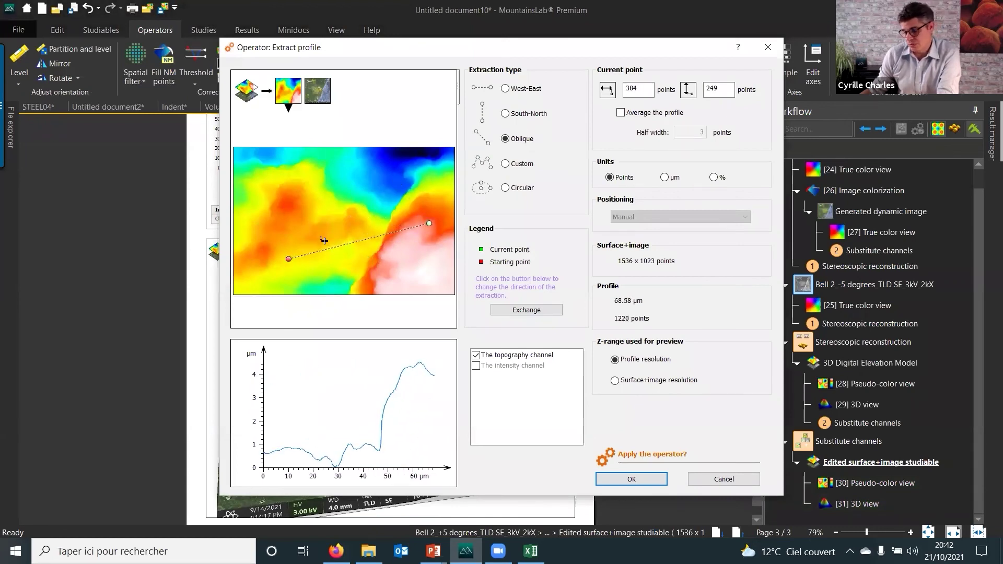
pyautogui.moveTo(324, 240); pyautogui.dragTo(375, 201)
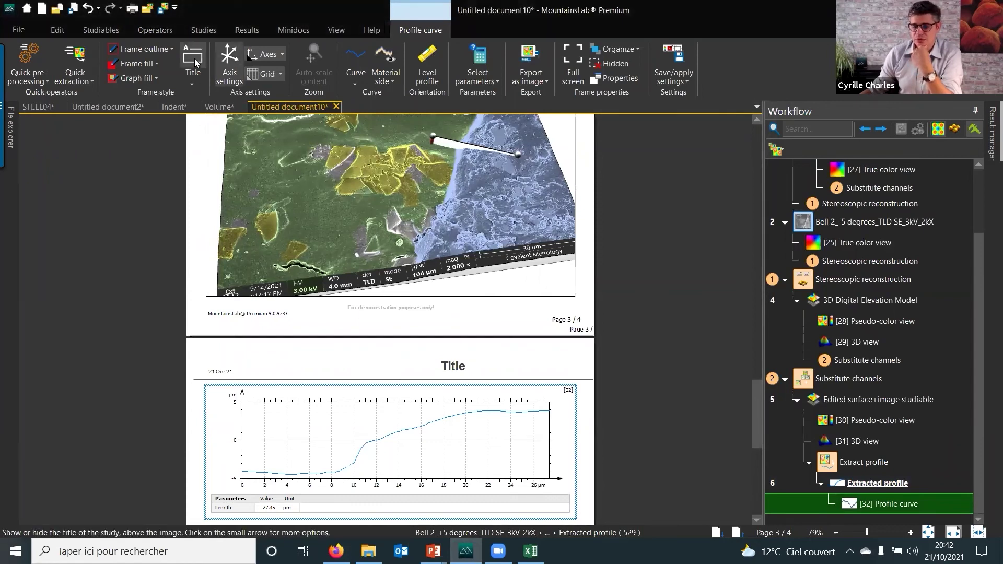
# Step: Apply relative heights from the lowest point with automatic range, giving a 0–10 µm height axis
pyautogui.click(230, 66)
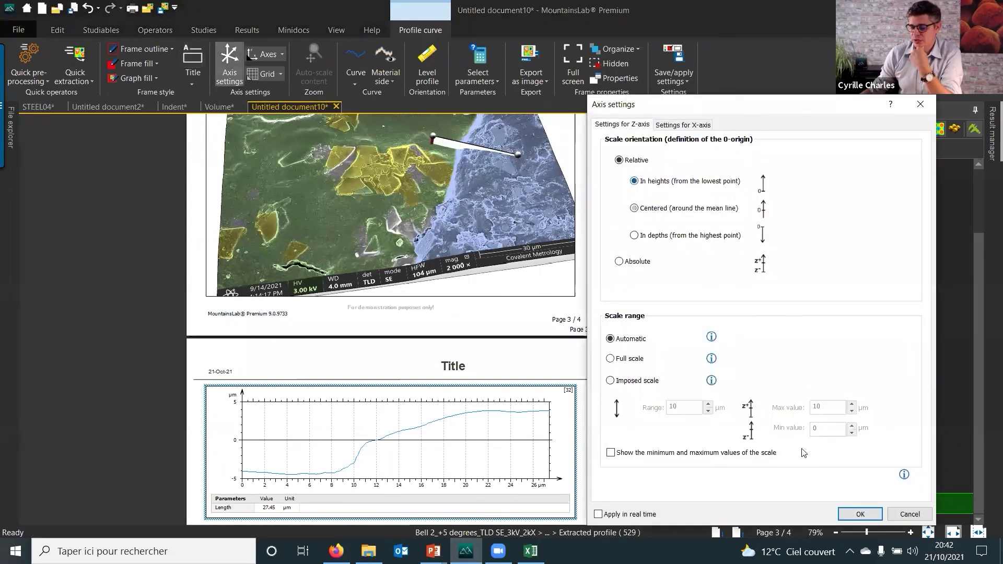
pyautogui.click(859, 516)
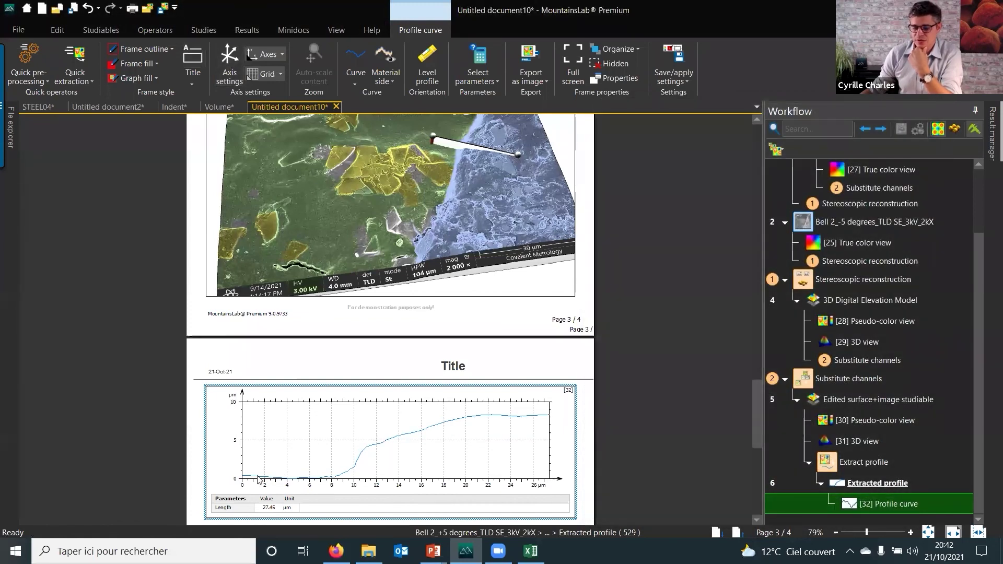